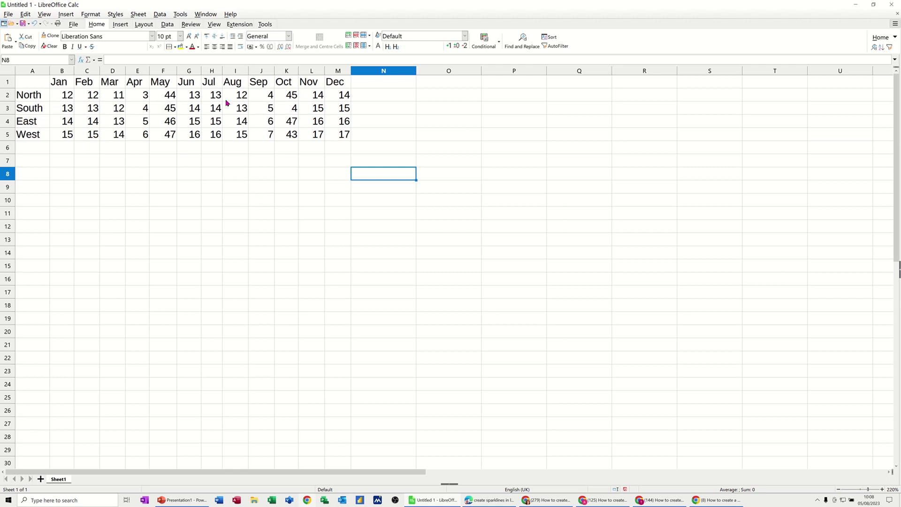
Step: Open sparkline settings for North's B2:M2 values, then cancel without creating any
left_click(365, 97)
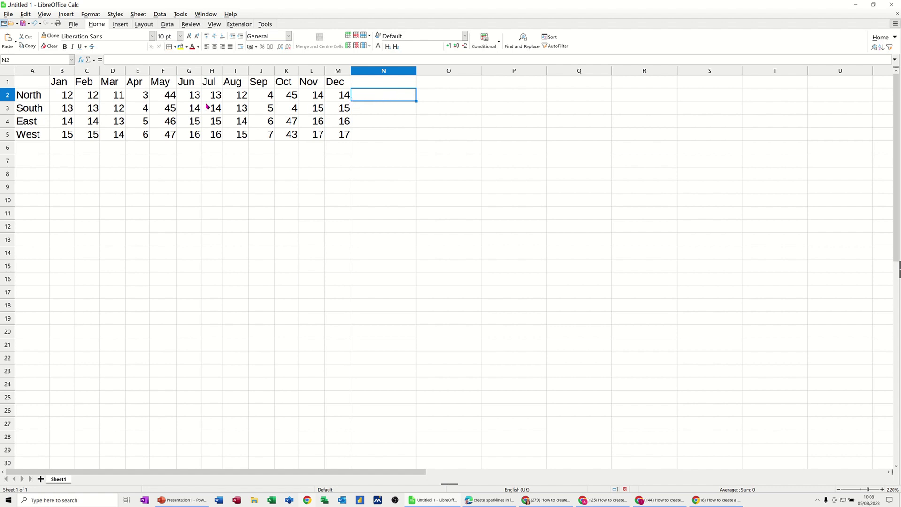
left_click_drag(62, 95, 331, 99)
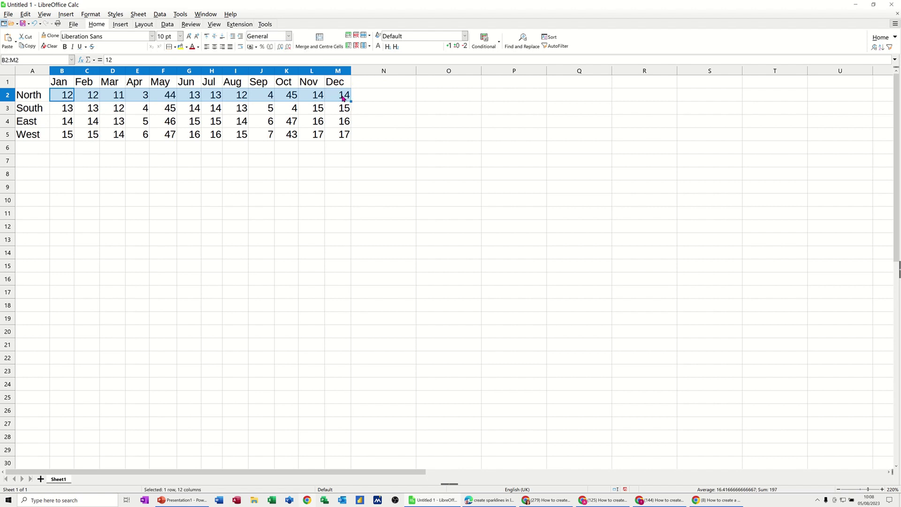
right_click(343, 97)
mouse_move(371, 226)
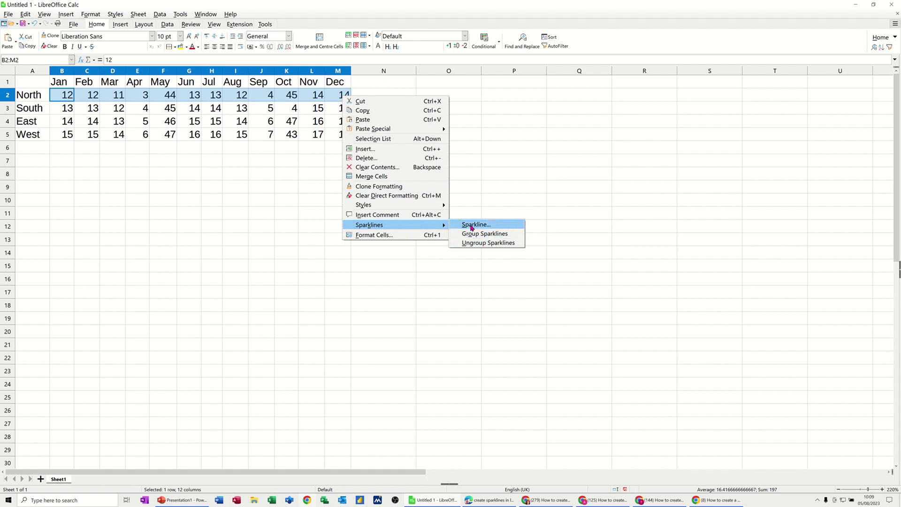
left_click(469, 227)
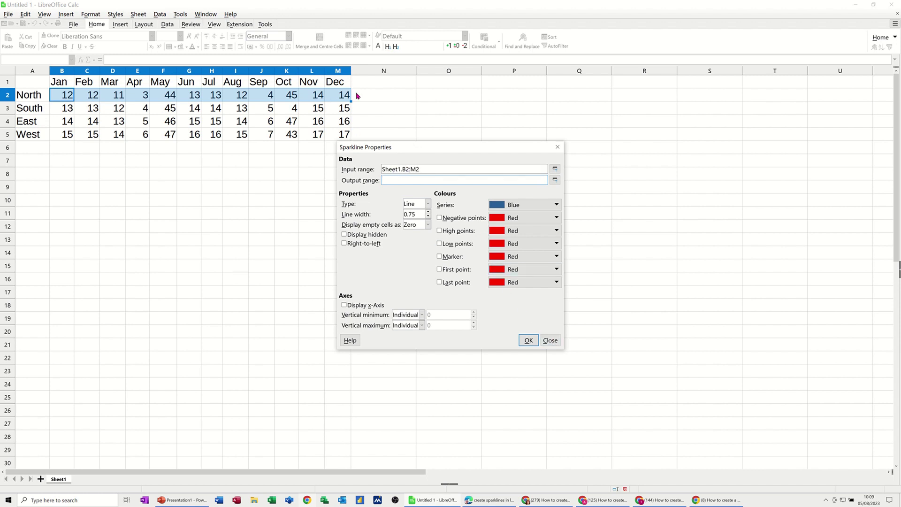
left_click(550, 341)
Step: Open the Sparkline dialog for B2:M5 and set its output range to N2:N5
left_click(87, 145)
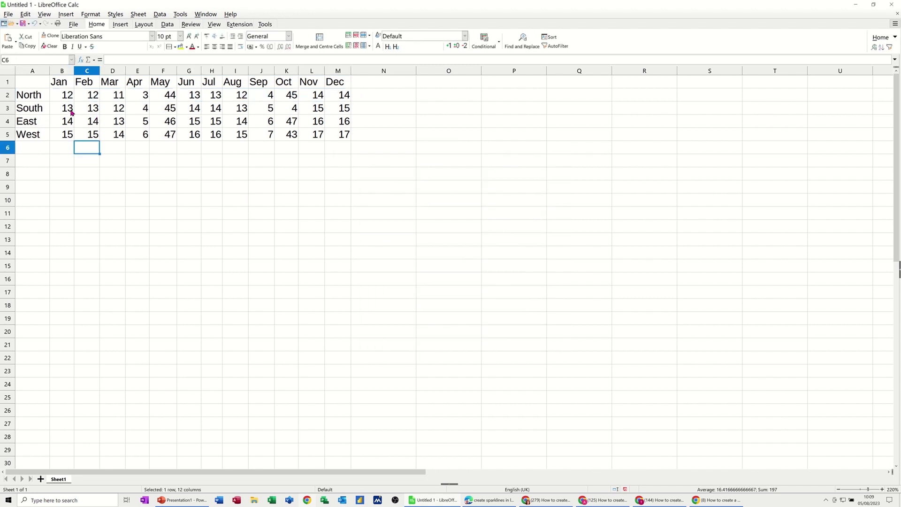
left_click_drag(69, 98, 342, 136)
right_click(332, 133)
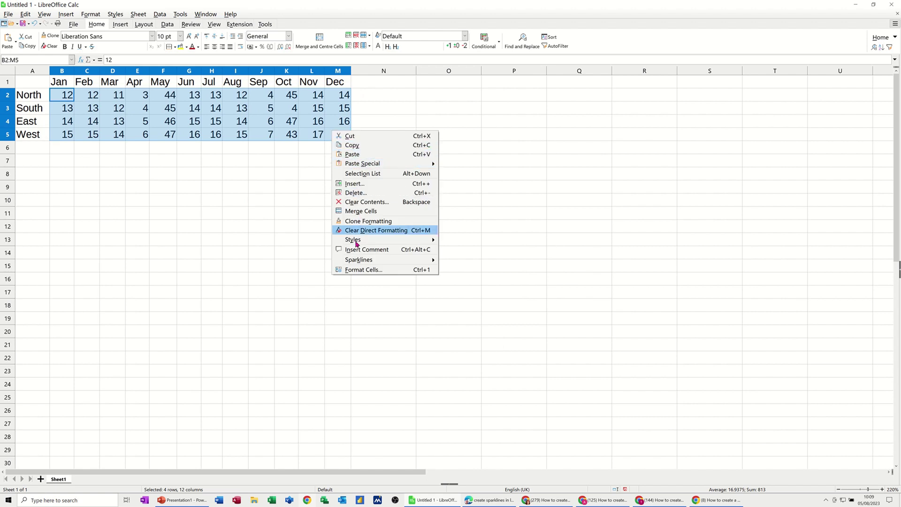
mouse_move(412, 261)
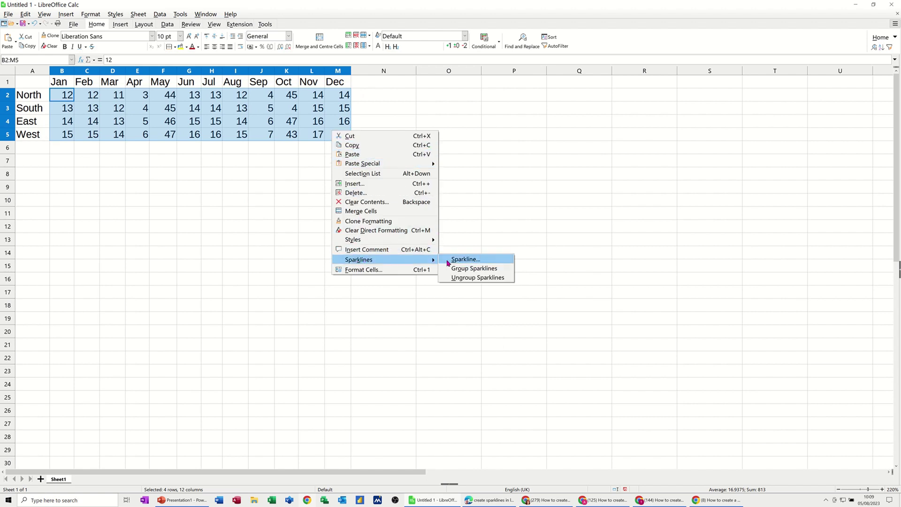
left_click(453, 260)
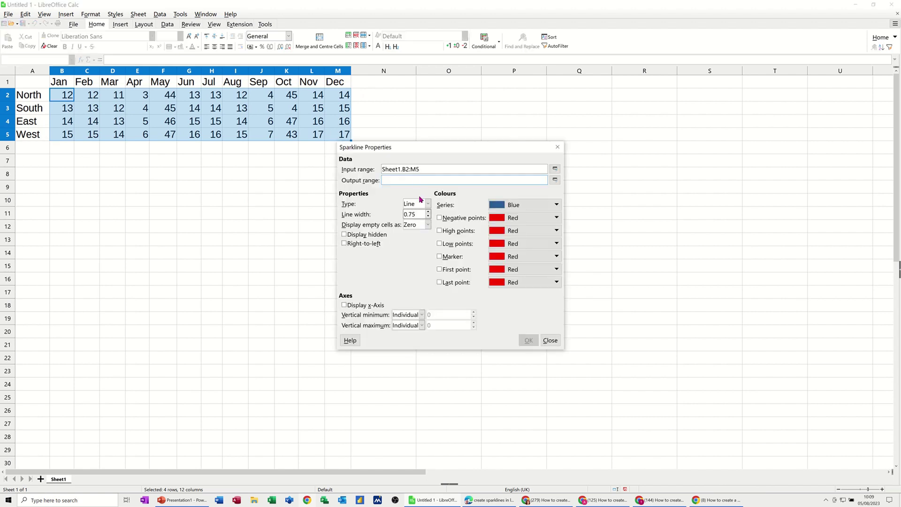
left_click(555, 180)
left_click_drag(385, 95, 382, 135)
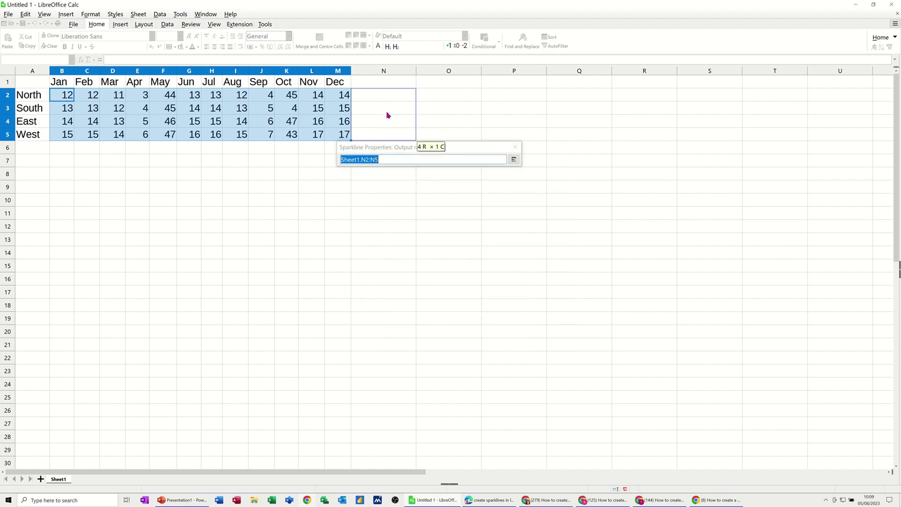
left_click(514, 160)
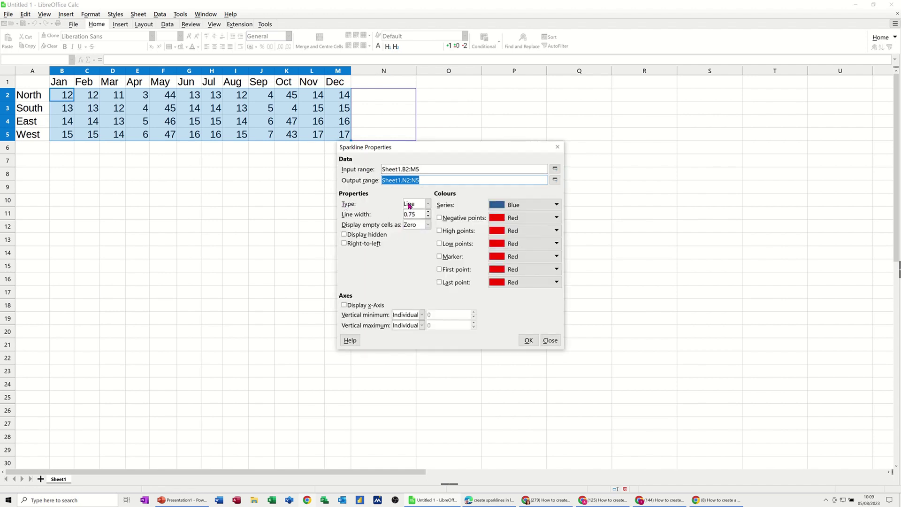
Step: Keep Line type, tick High and Low points, colour high points Green, and confirm
left_click(428, 205)
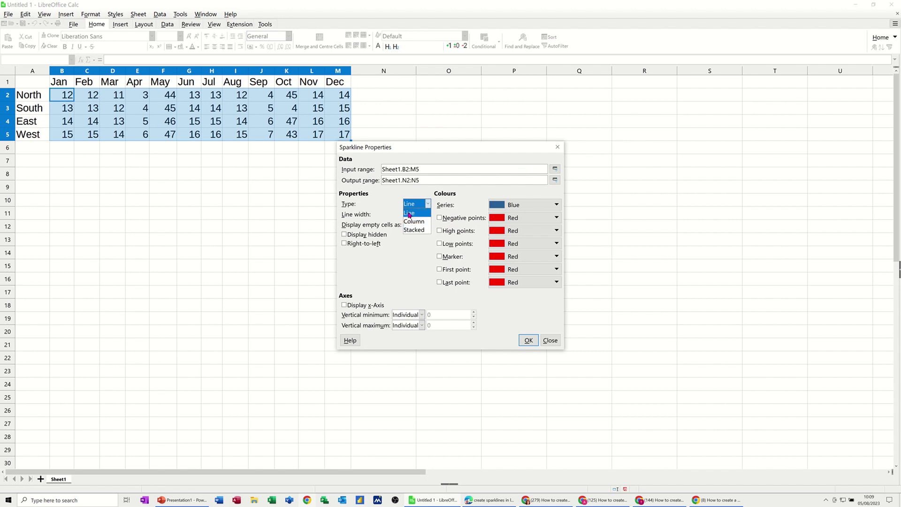
left_click(409, 214)
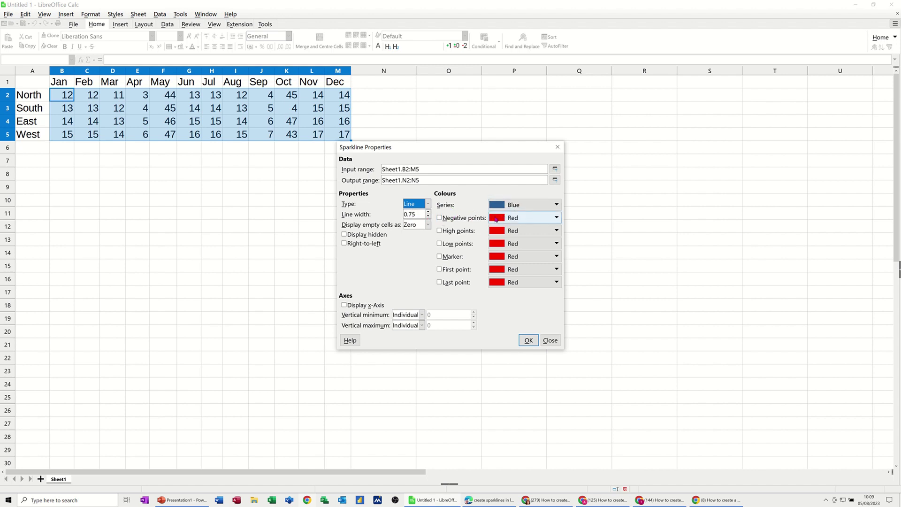
left_click(439, 231)
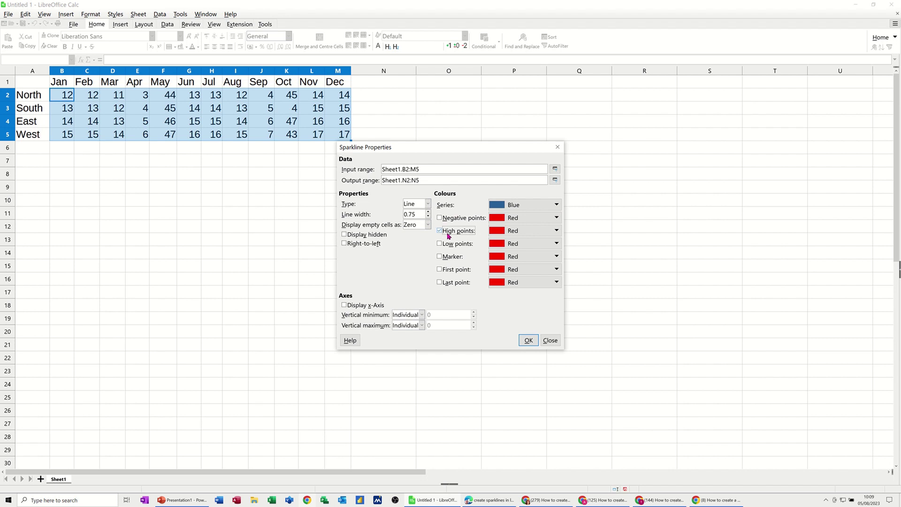
left_click(440, 244)
left_click(557, 232)
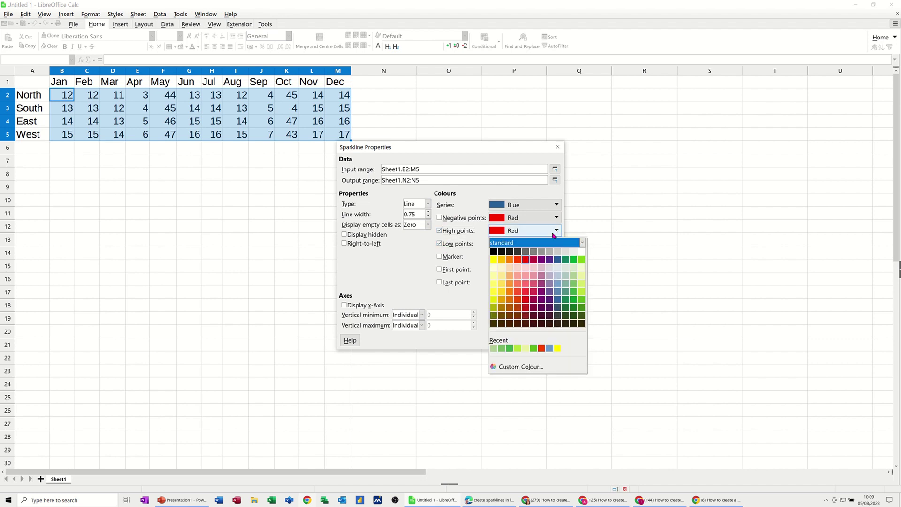
left_click(573, 260)
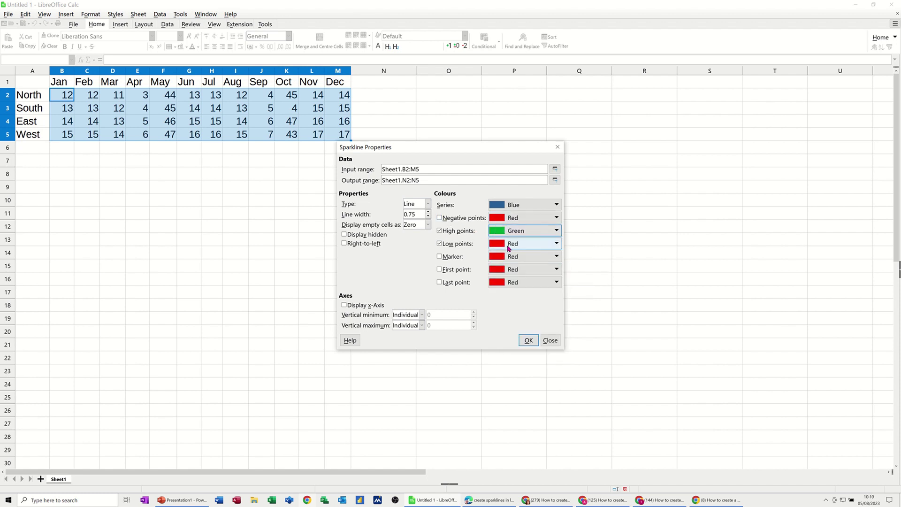
left_click(524, 341)
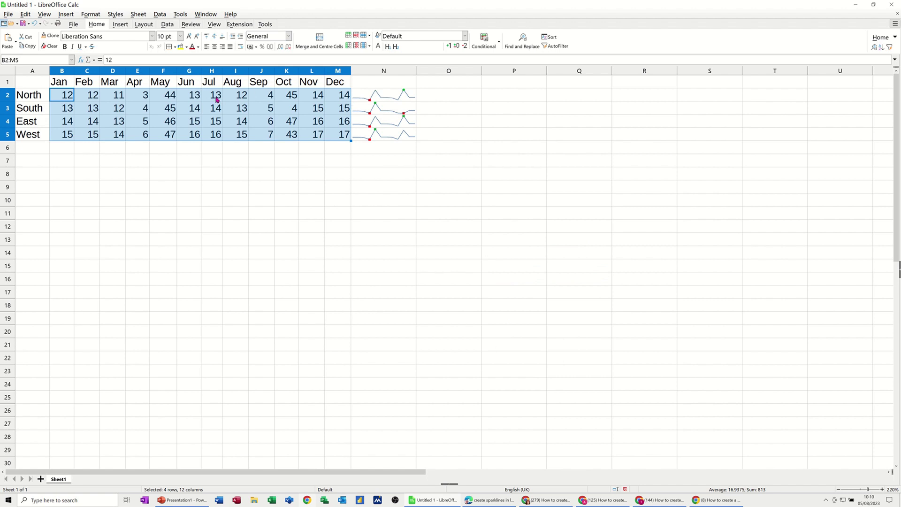
Step: Replace North's October figure in K2 with 1, after briefly entering 3 there
left_click(290, 99)
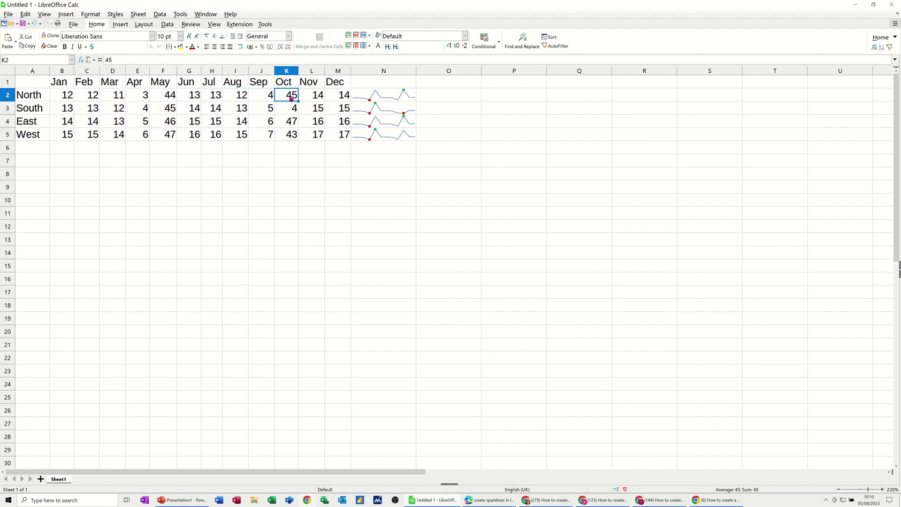
type("3")
key("Return")
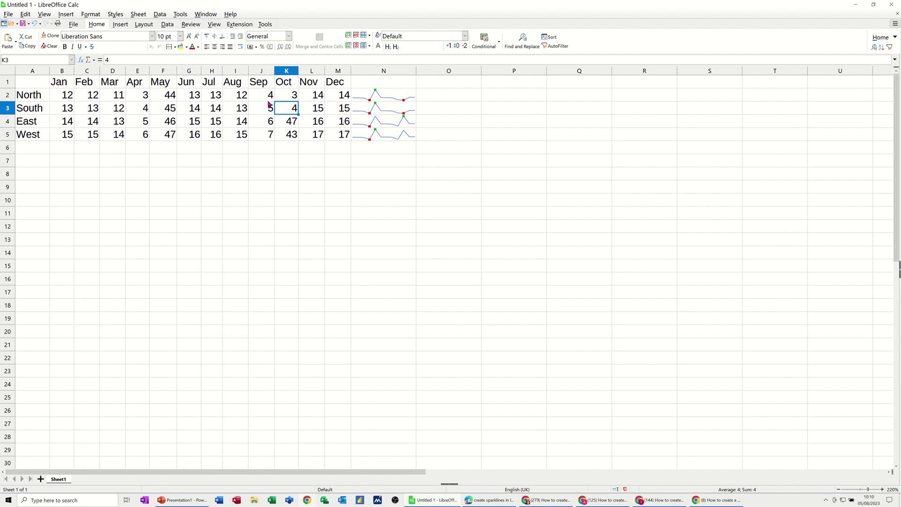
left_click(292, 96)
type("1")
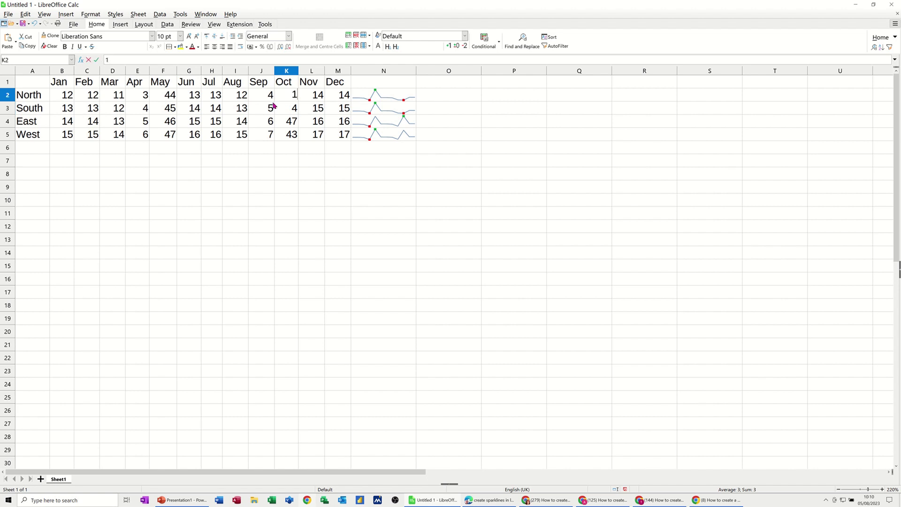
left_click(272, 109)
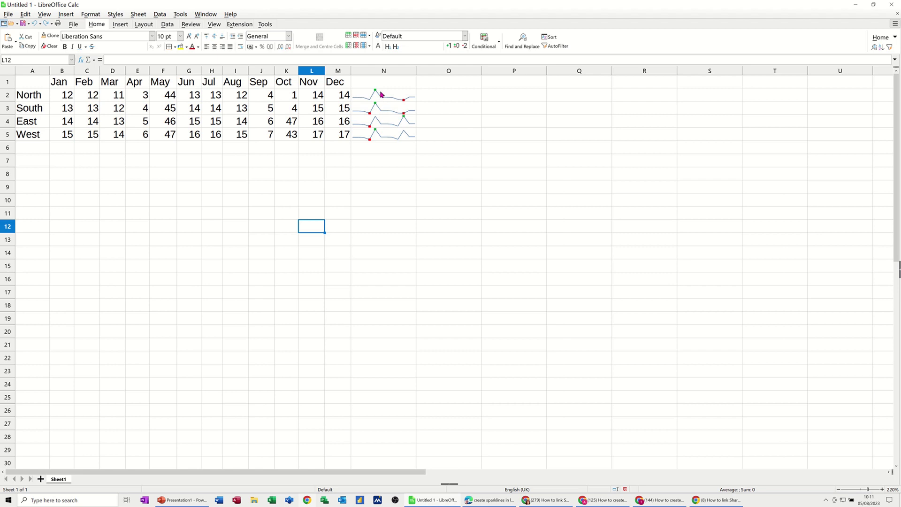
Step: Edit the N2:N5 sparkline group and change its type from Line to Column
left_click_drag(381, 94, 380, 135)
right_click(380, 136)
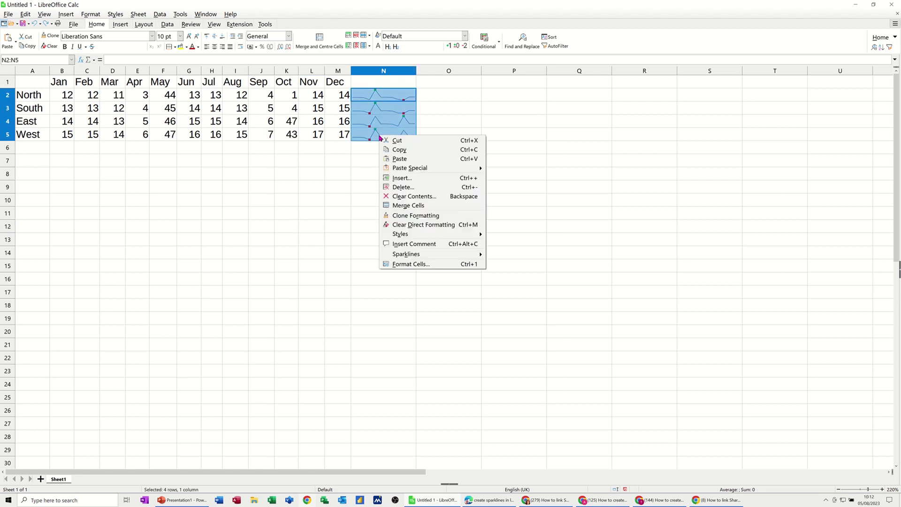
mouse_move(395, 254)
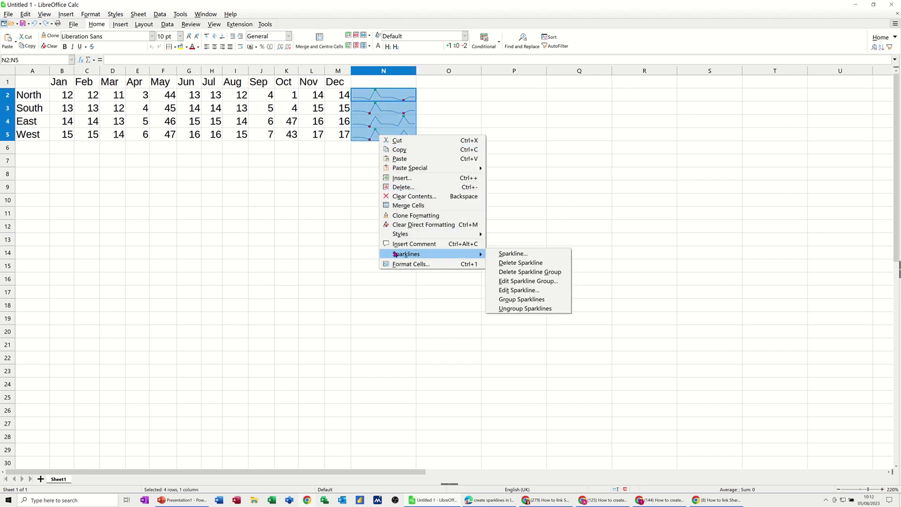
left_click(520, 281)
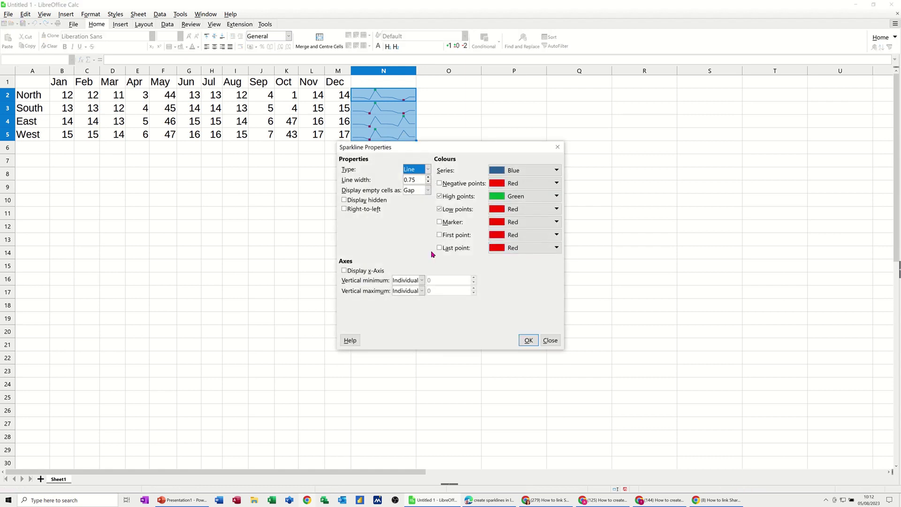
left_click_drag(459, 149, 452, 185)
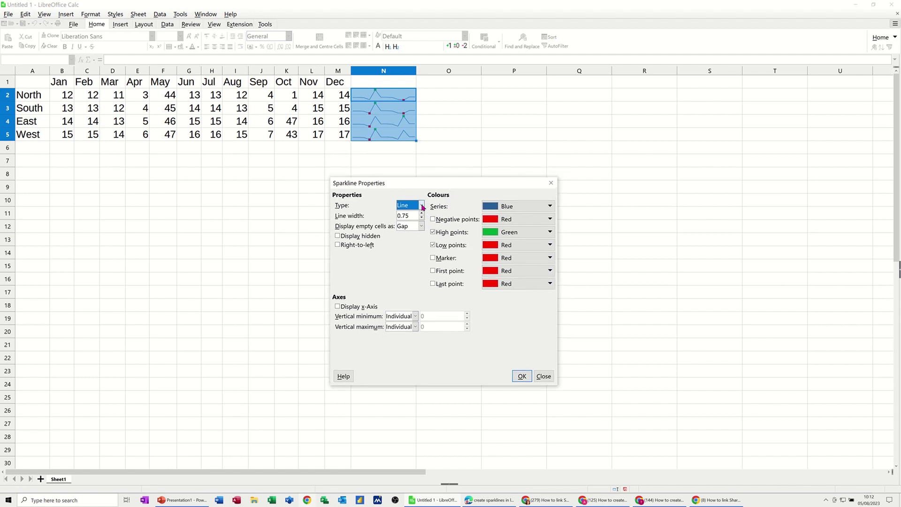
left_click(421, 206)
left_click(407, 223)
left_click(519, 378)
left_click(380, 173)
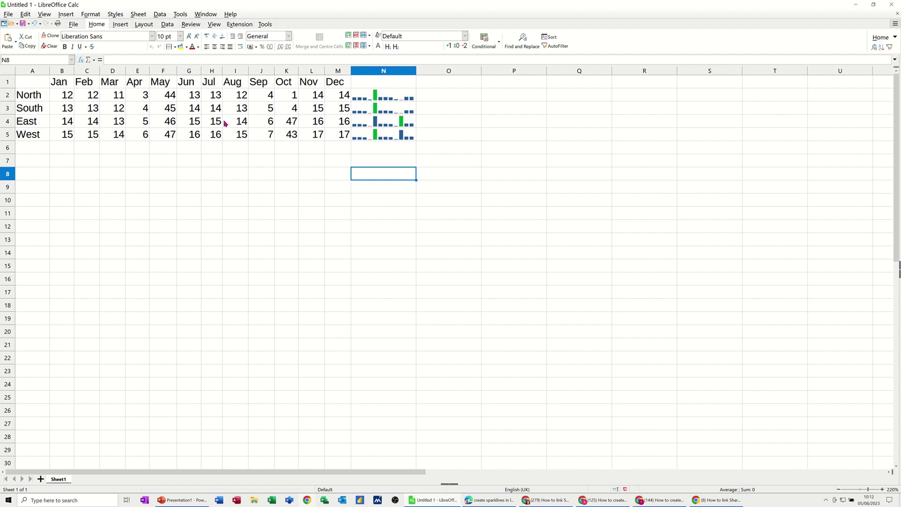
Step: Enter 66 as South's August value in I3, then select the sparkline cells in column N
left_click(237, 110)
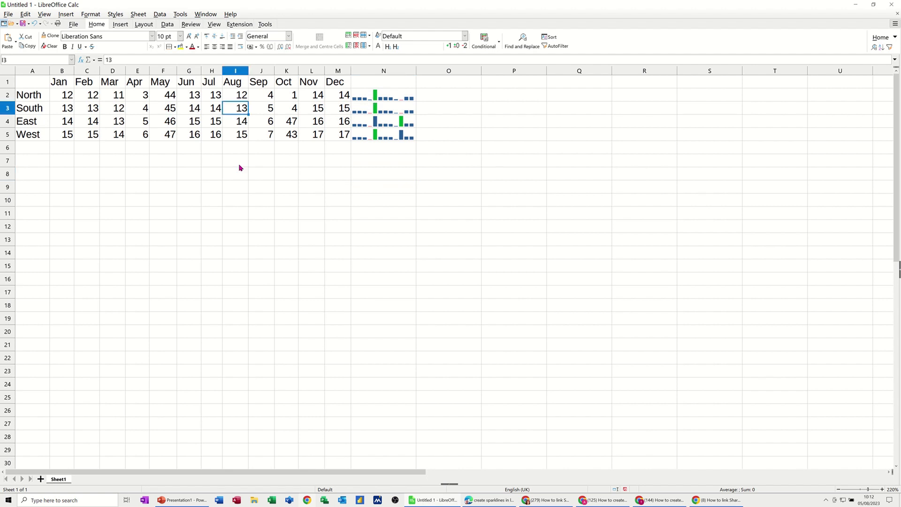
type("66")
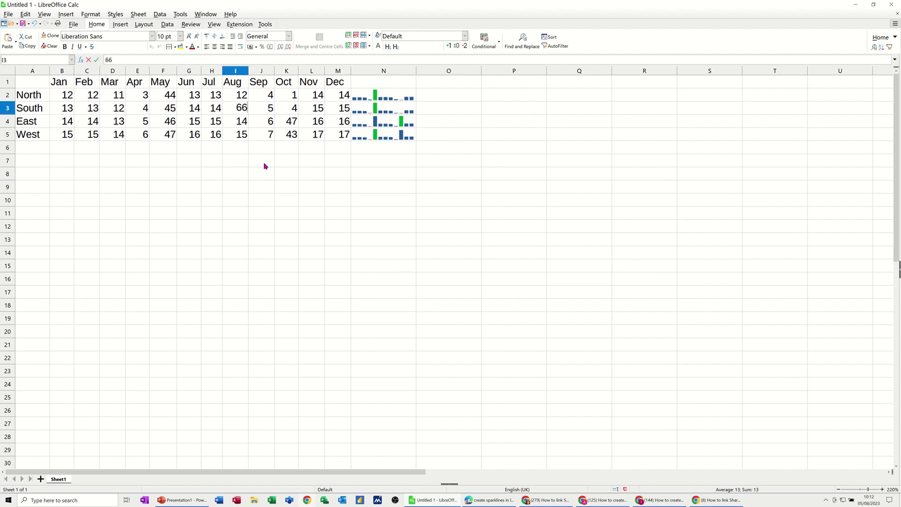
left_click(261, 153)
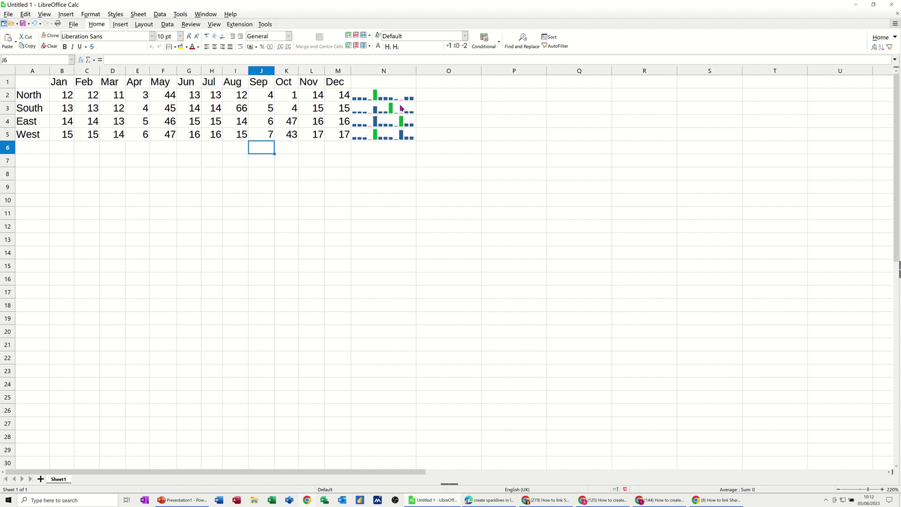
left_click_drag(366, 98, 368, 136)
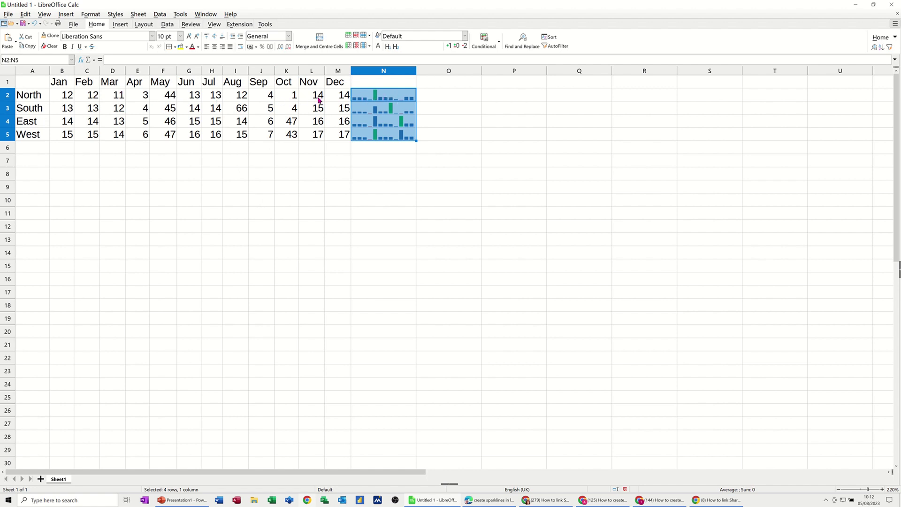
left_click(383, 96)
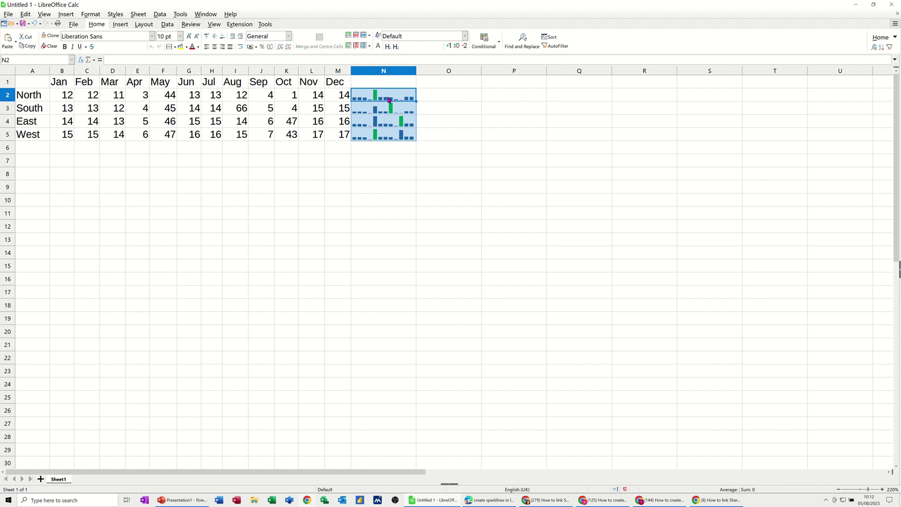
Step: Delete the sparklines in N2, N3, N4 and N5 one by one
key("Delete")
left_click(388, 109)
key("Delete")
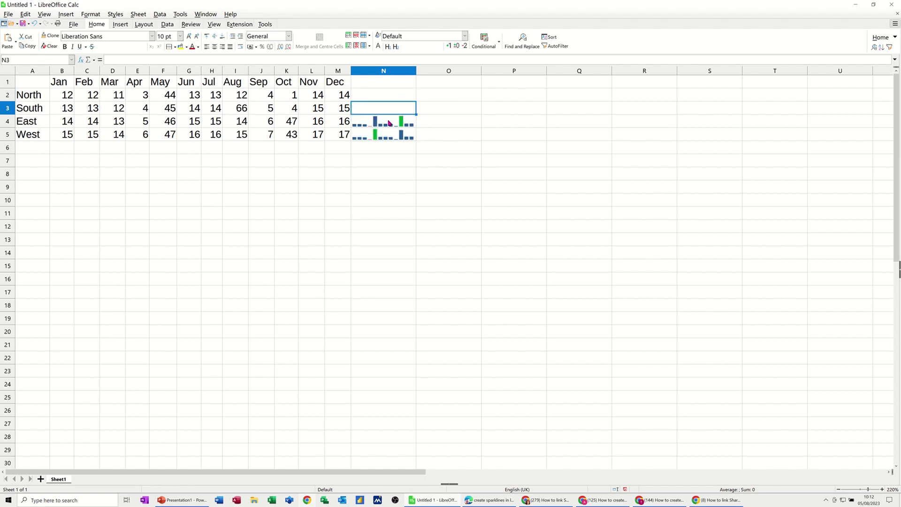
left_click(392, 126)
key("Delete")
left_click(392, 138)
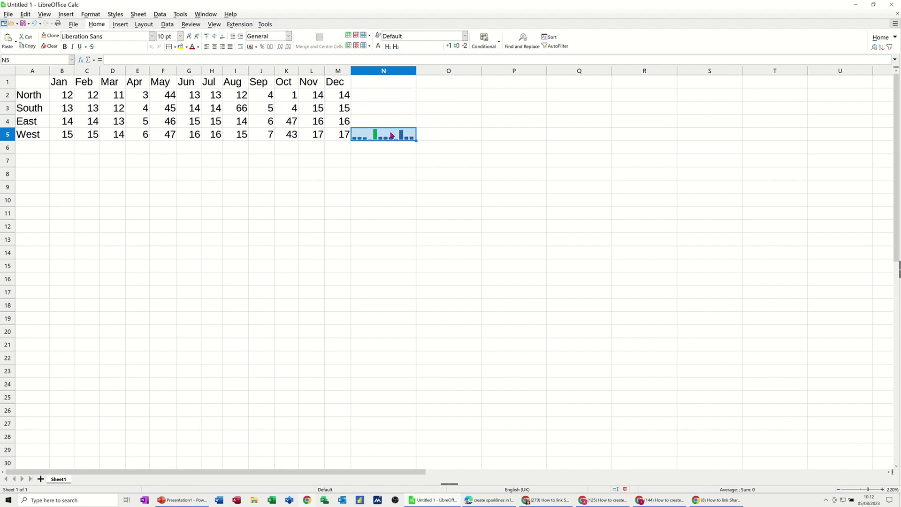
key("Delete")
Step: Check that cells N2:N5 are now empty beside the monthly data
left_click(376, 95)
left_click_drag(384, 100, 379, 137)
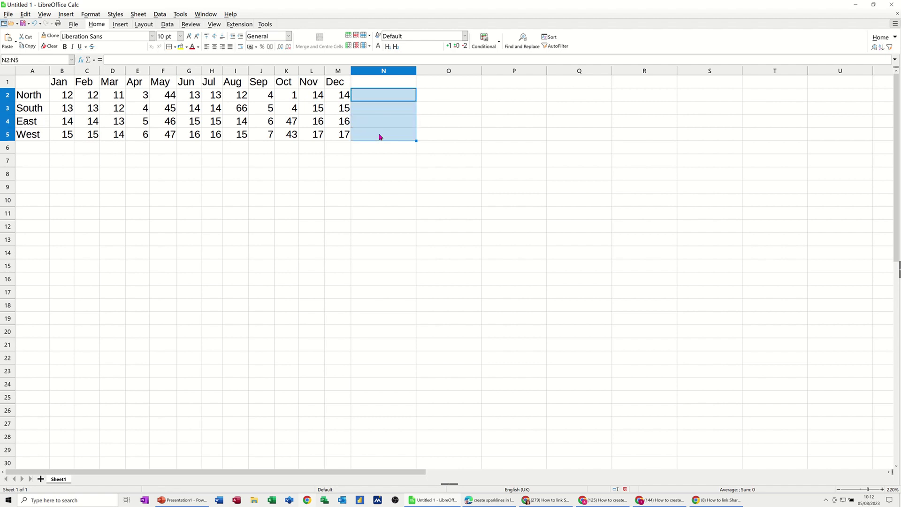
left_click(387, 108)
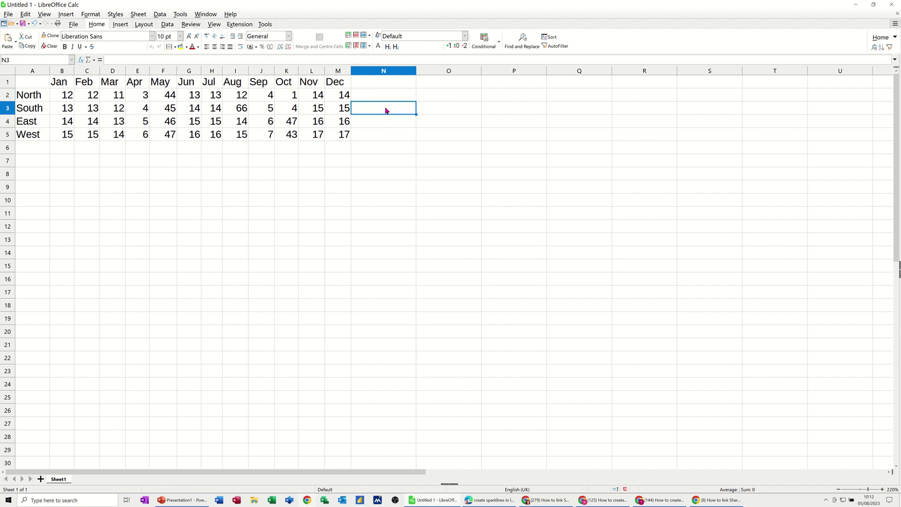
left_click_drag(71, 97, 347, 94)
left_click(375, 96)
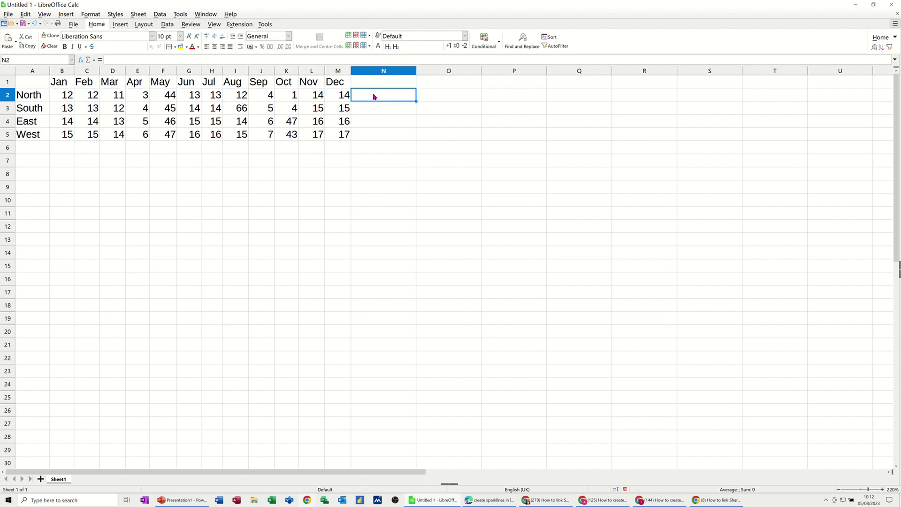